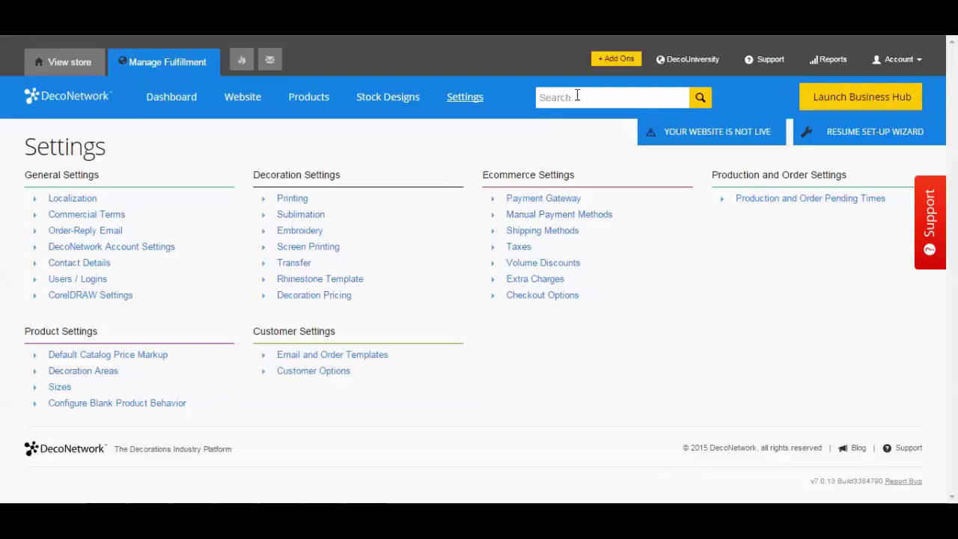
Step: Search 'inventor' and add the inactive Product Inventory add-on, then close its details
type("inventory")
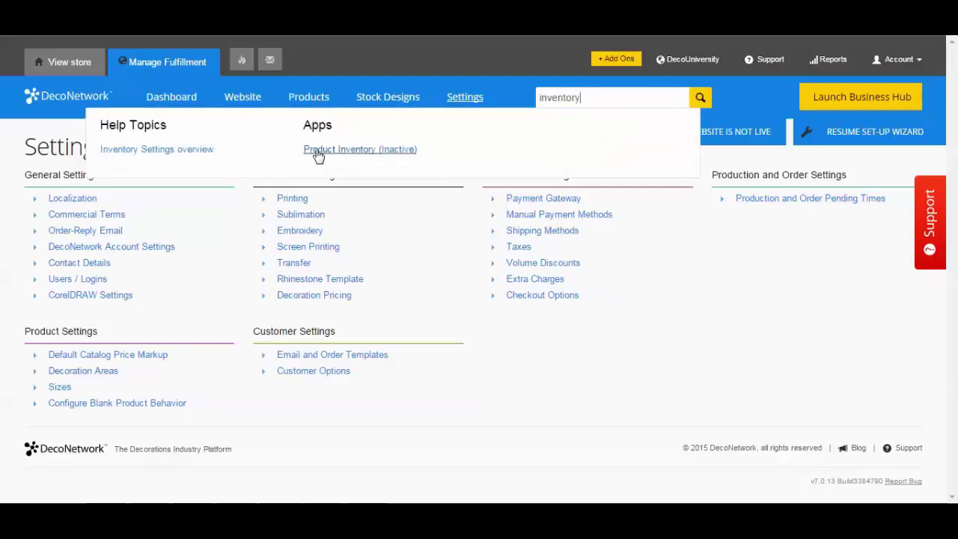
left_click(357, 151)
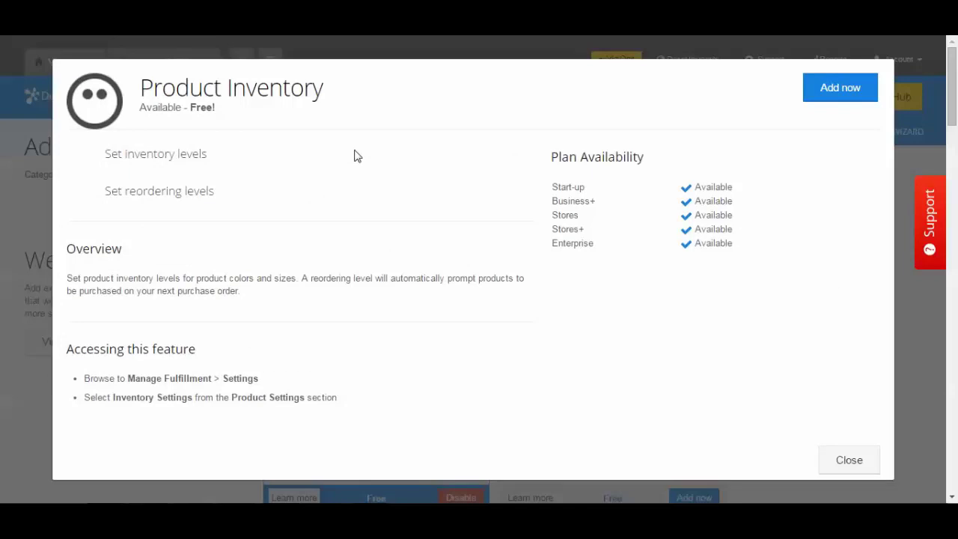
left_click(845, 95)
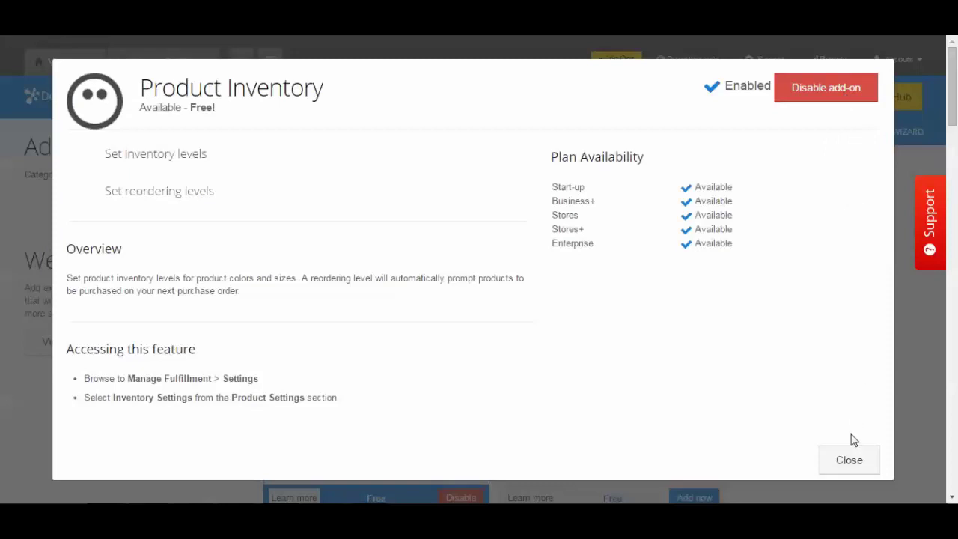
left_click(849, 461)
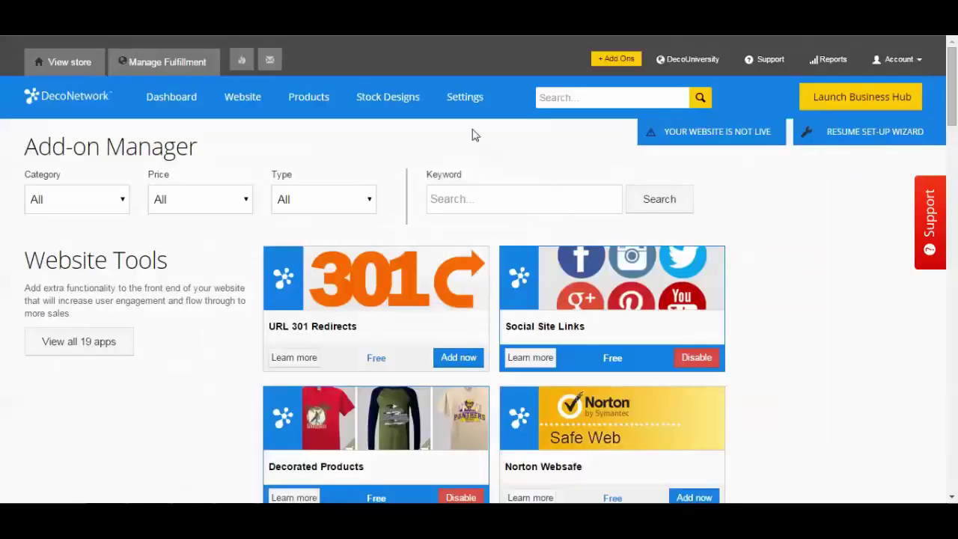
Step: Open the Gildan DryBlend Adult T-Shirt's SKU, GTIN & Inventory section
left_click(306, 103)
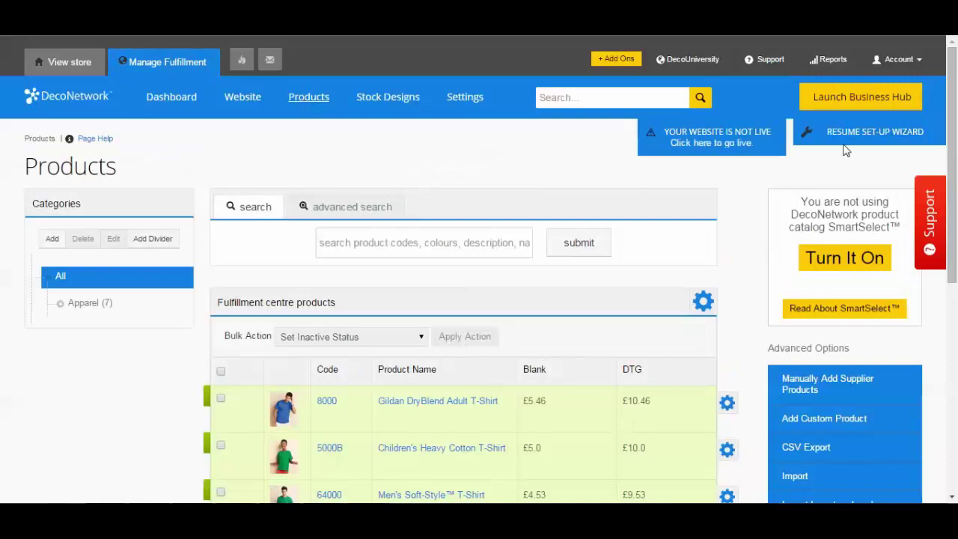
scroll(819, 192, "down", 1)
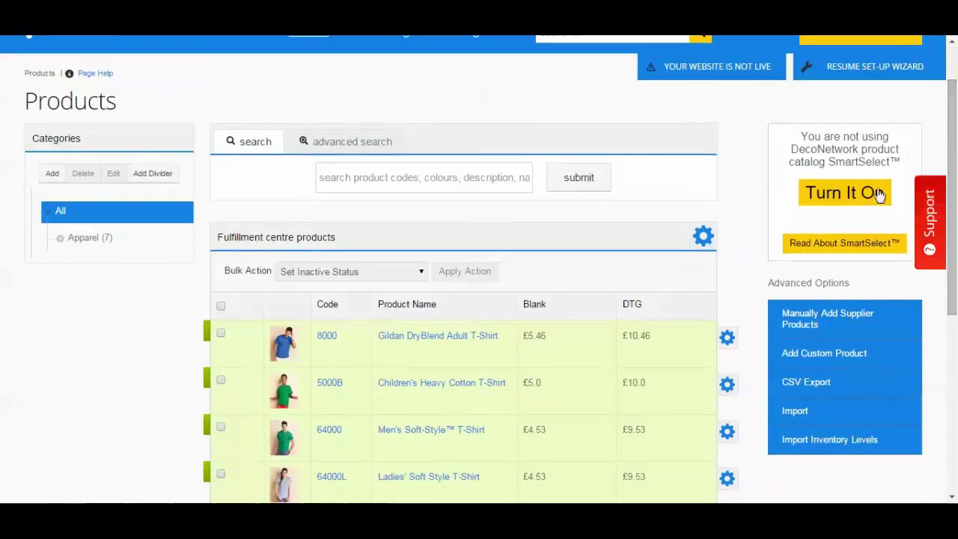
left_click(441, 341)
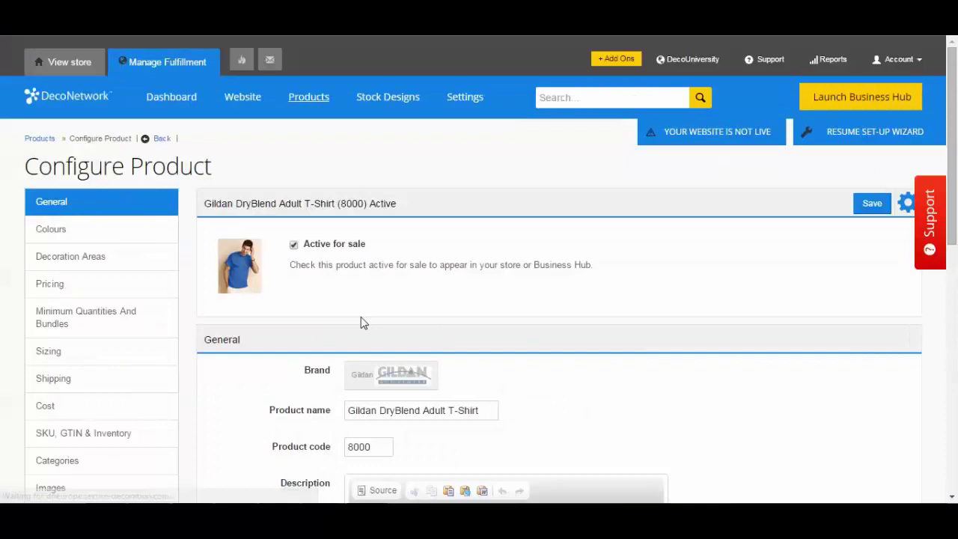
left_click(117, 436)
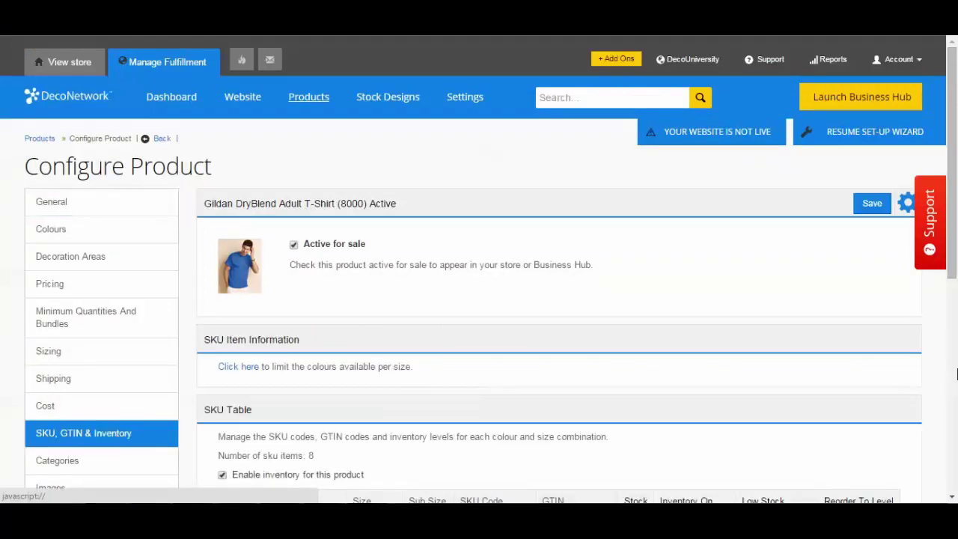
left_click_drag(956, 243, 953, 407)
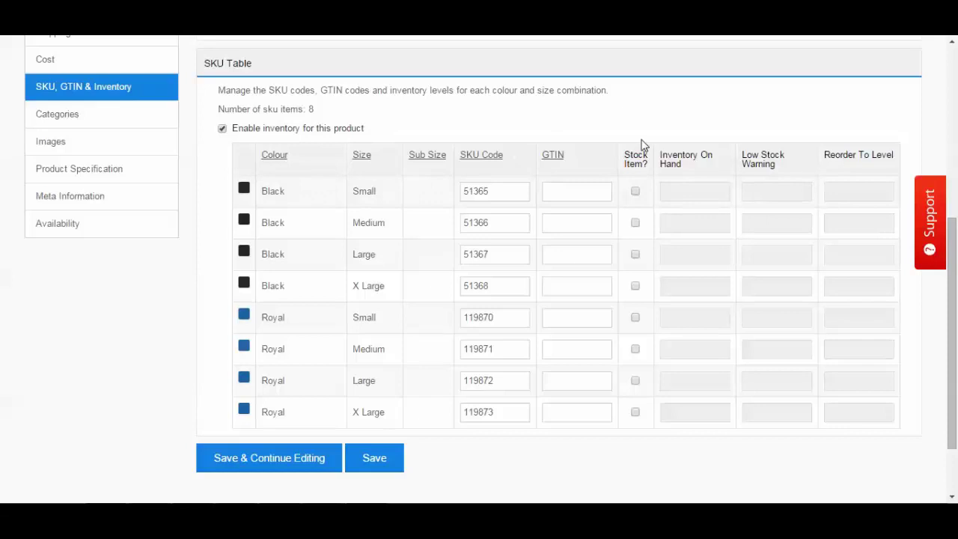
Step: Tick Stock Item? for Black and Royal sizes Small, Medium, Large and X Large
left_click(635, 191)
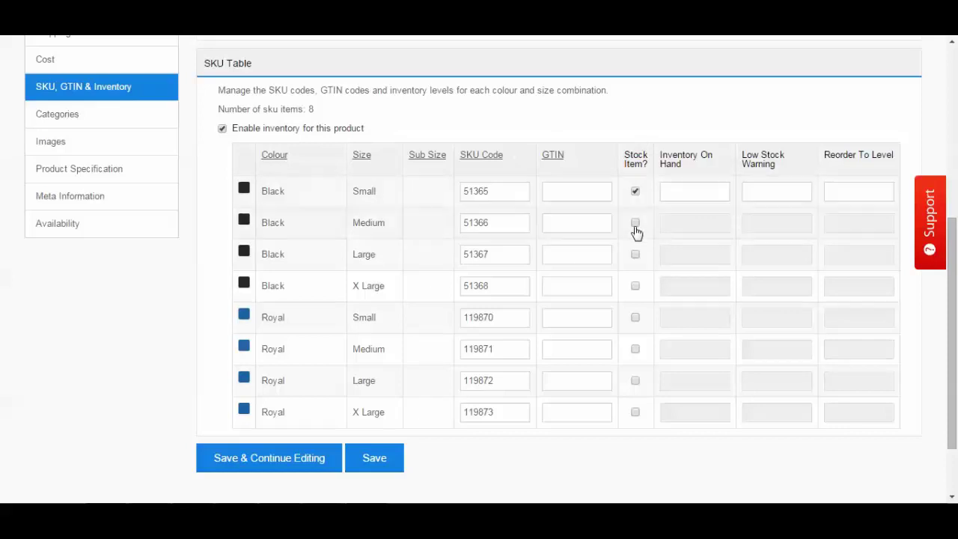
left_click(635, 222)
left_click(635, 254)
left_click(635, 286)
left_click(634, 317)
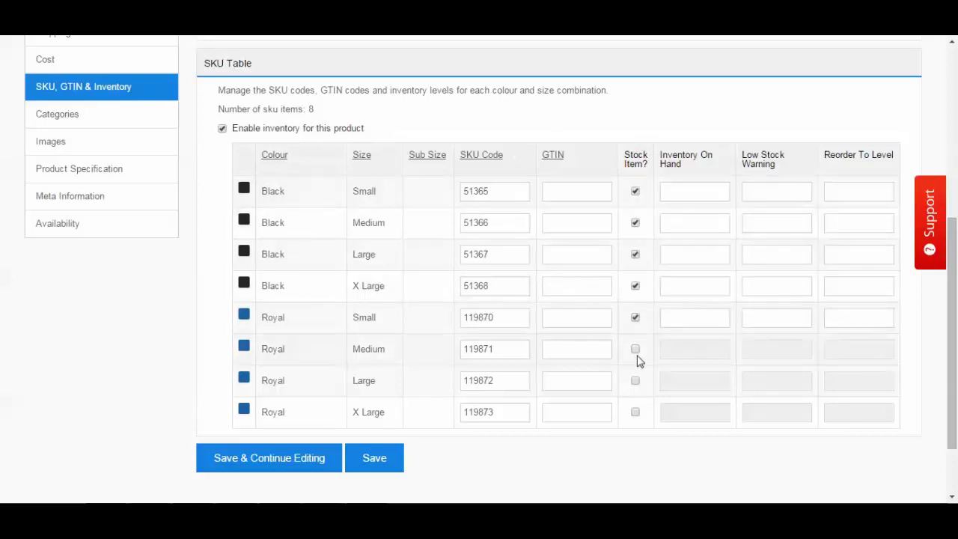
left_click(635, 349)
left_click(635, 380)
left_click(635, 412)
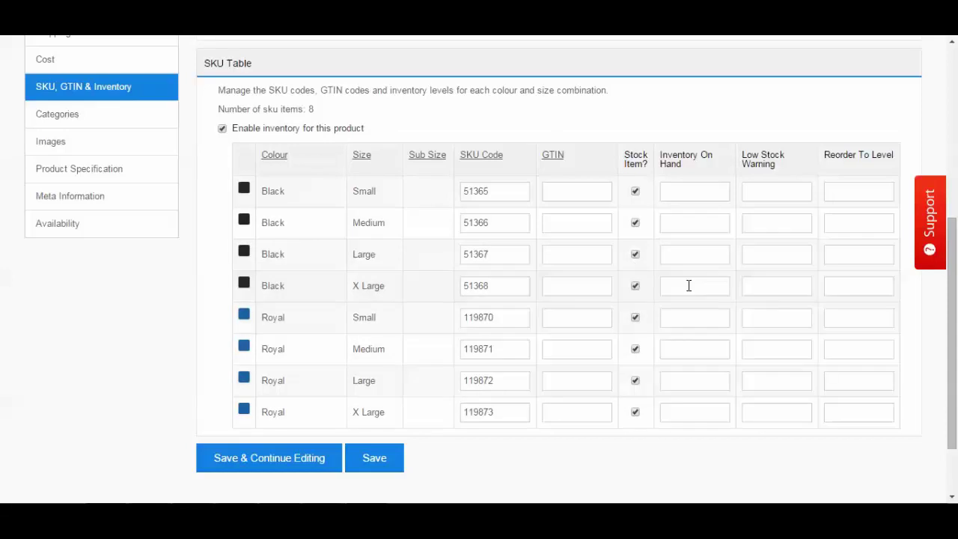
Step: Enter 10 on hand, 5 low stock warning and 20 reorder level for Black Small
left_click(694, 187)
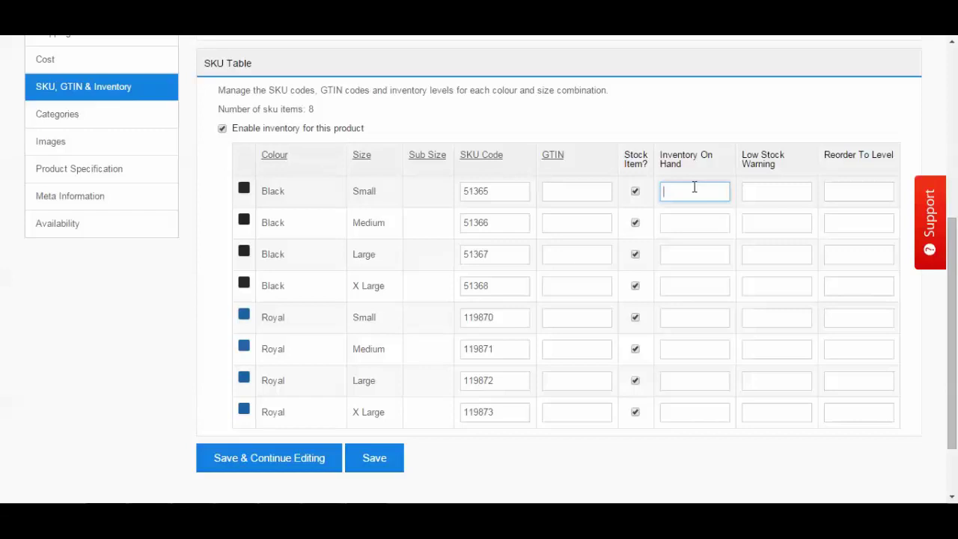
type("10")
left_click(775, 195)
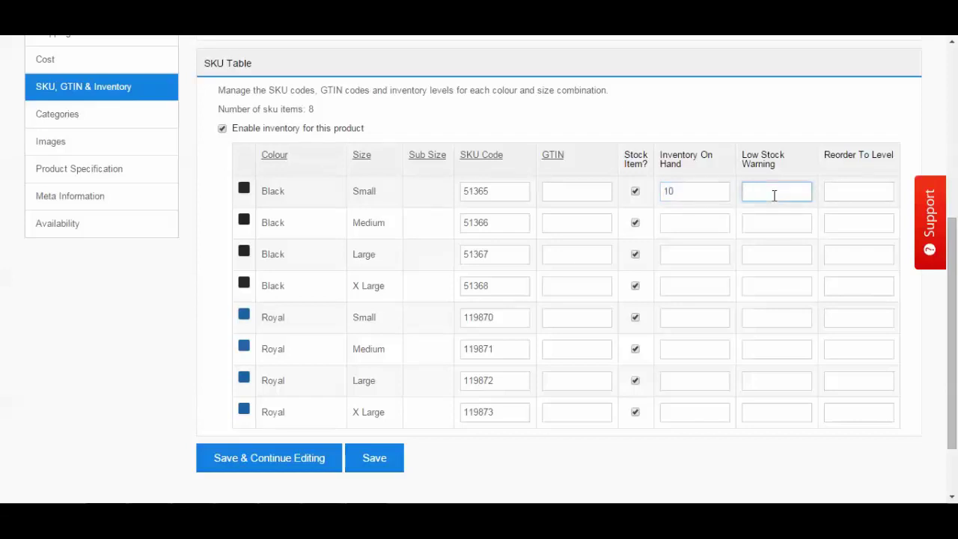
type("5")
left_click(830, 193)
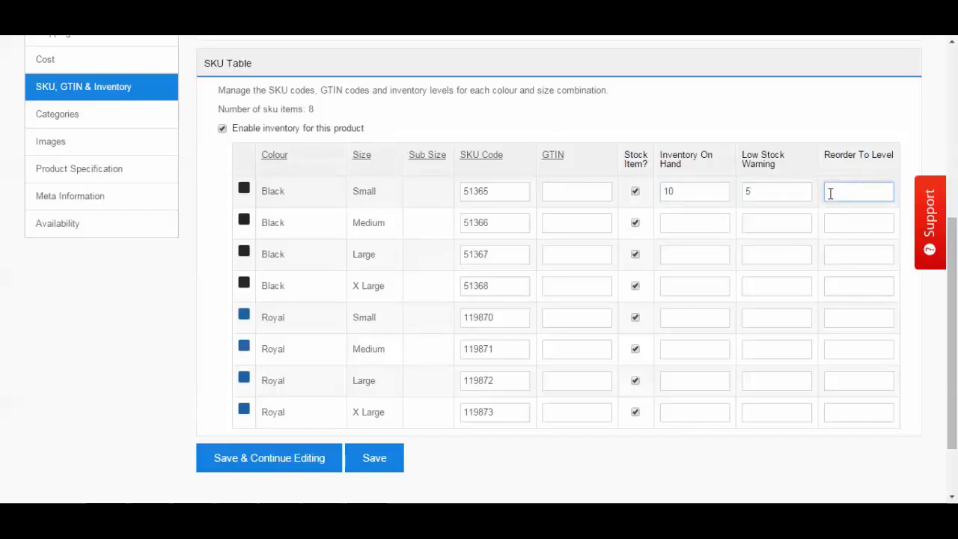
type("20")
Step: Enter 10 Inventory On Hand for the remaining seven T-shirt SKUs
left_click(703, 222)
type("10")
left_click(700, 256)
type("10")
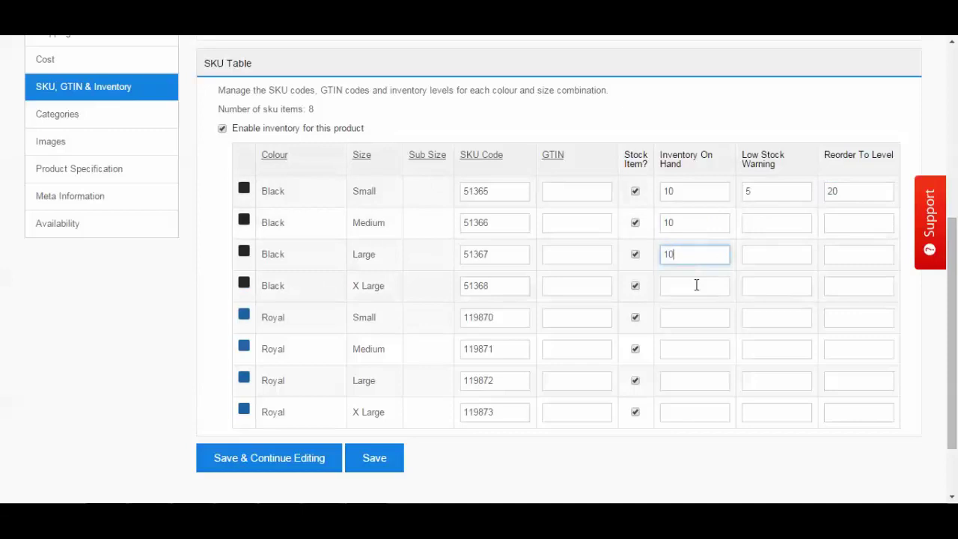
left_click(697, 285)
type("10")
left_click(693, 317)
type("10")
left_click(695, 349)
type("10")
left_click(695, 380)
type("10")
left_click(695, 412)
type("10")
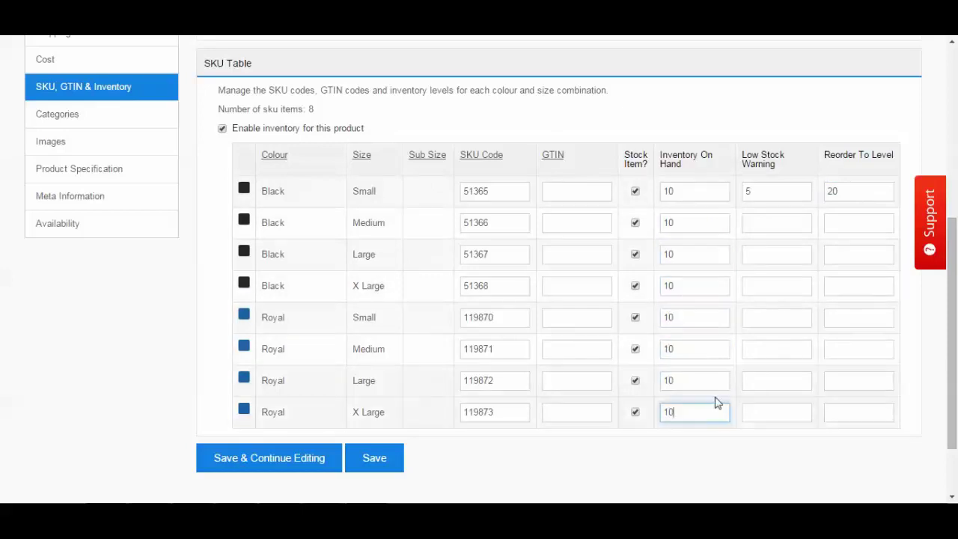
Step: Set Low Stock Warning to 5 for Black Medium through Royal X Large
left_click(773, 221)
type("5")
left_click(772, 256)
type("5")
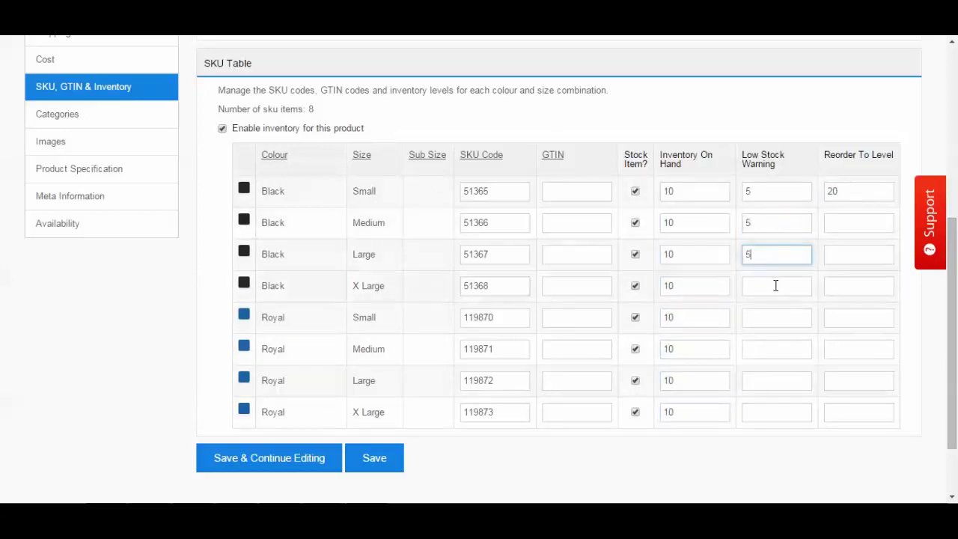
left_click(775, 286)
type("5")
left_click(774, 316)
type("5")
left_click(769, 348)
left_click(767, 380)
type("5")
left_click(766, 412)
type("5")
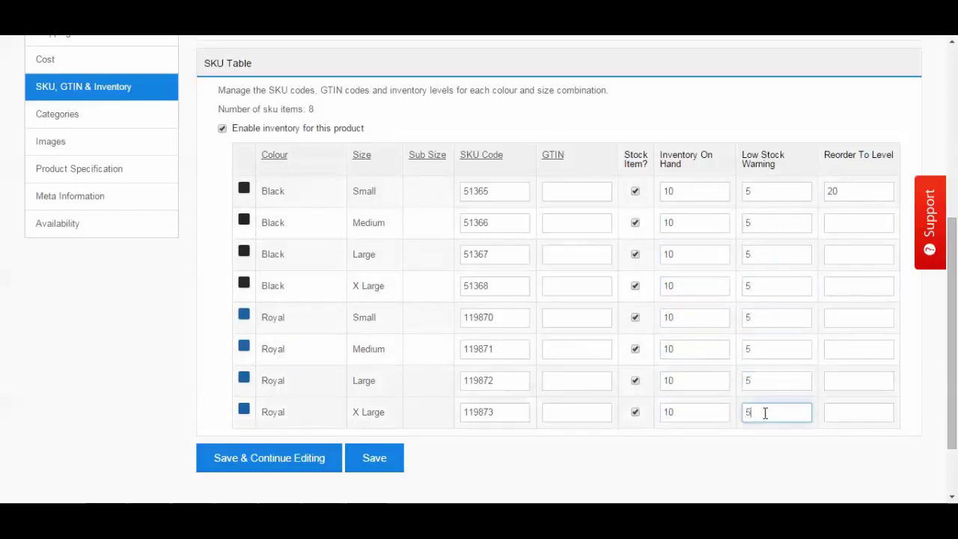
Step: Set Reorder To Level 20 for those seven SKUs and Save & Continue Editing
left_click(847, 223)
type("20")
left_click(845, 254)
type("20")
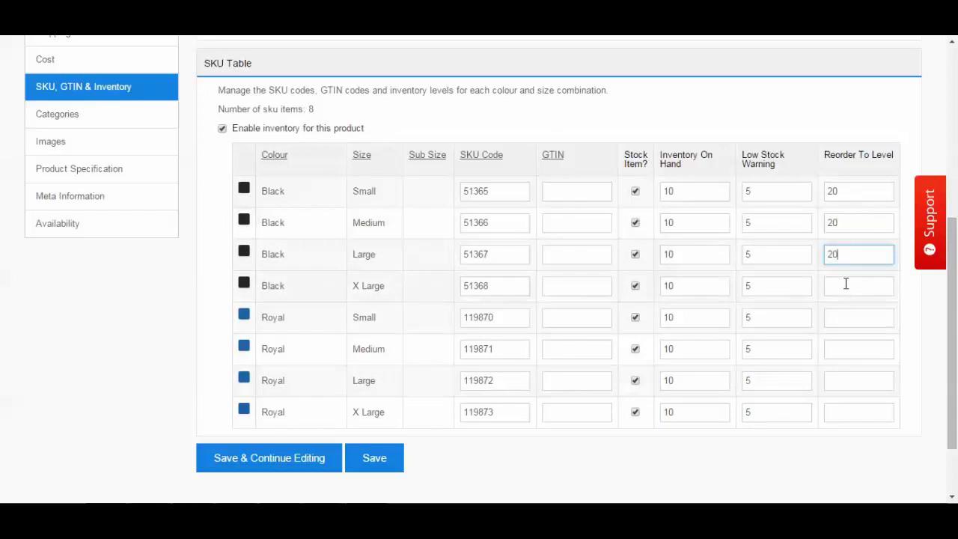
left_click(847, 286)
type("20")
left_click(847, 317)
type("20")
left_click(846, 351)
type("20")
left_click(845, 377)
type("20")
left_click(845, 408)
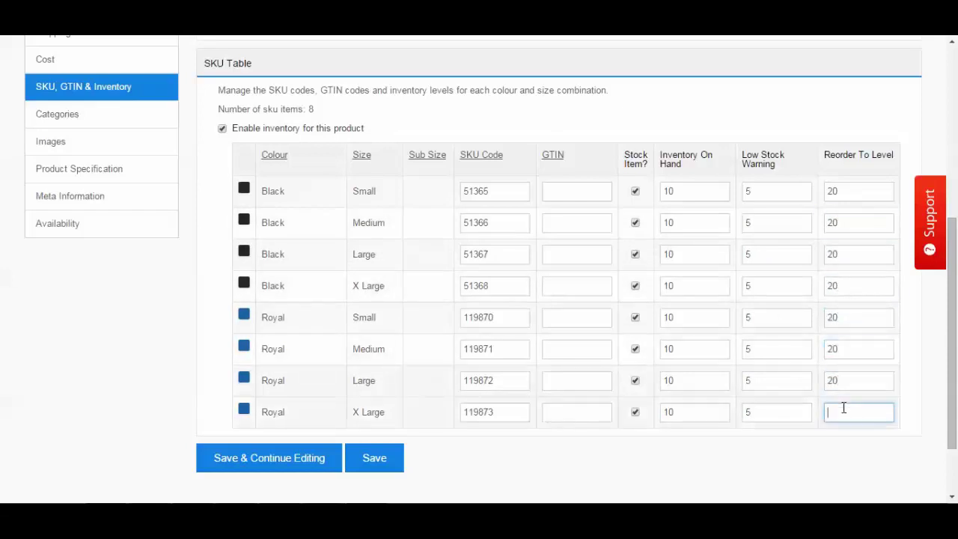
type("20")
left_click(906, 448)
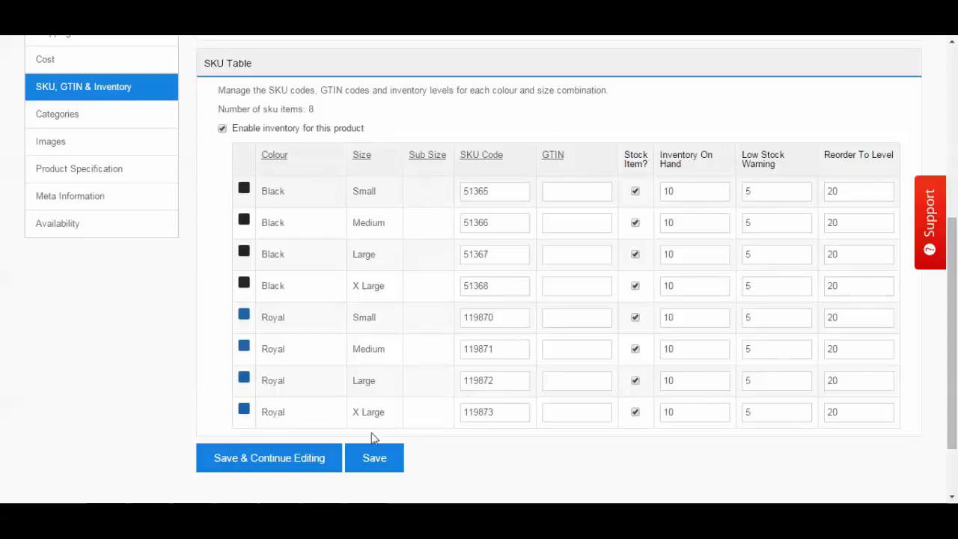
left_click(251, 461)
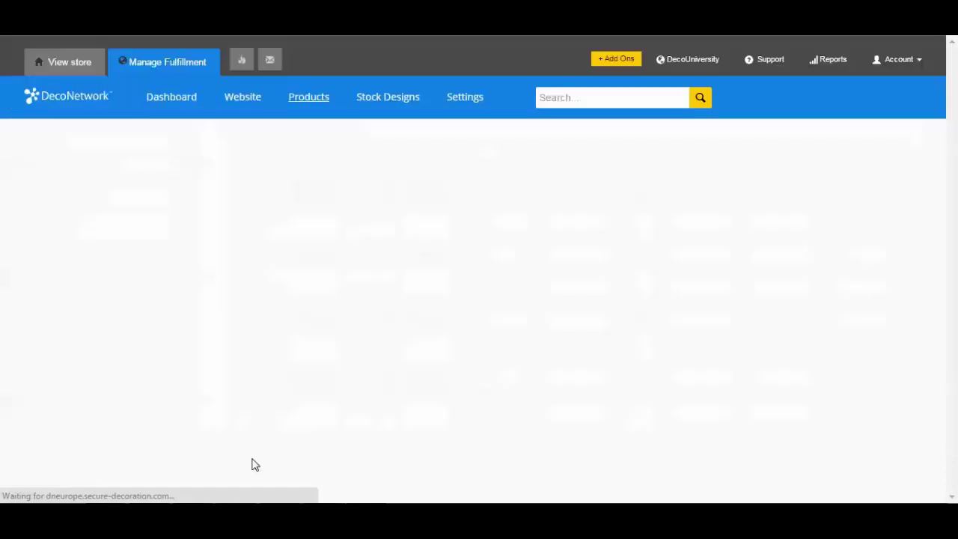
Step: Change Black Small and Black Medium Inventory On Hand to 5 and save the product
left_click(107, 441)
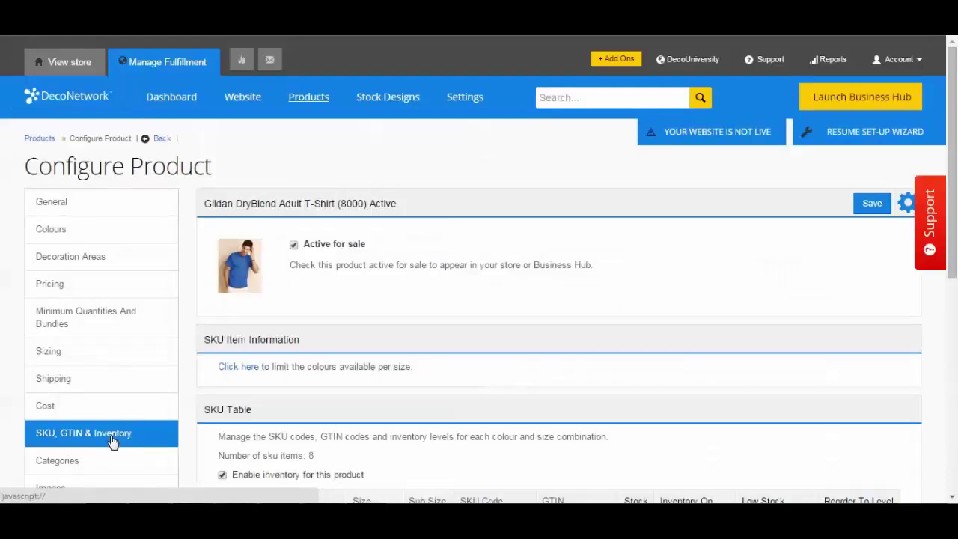
scroll(956, 175, "down", 5)
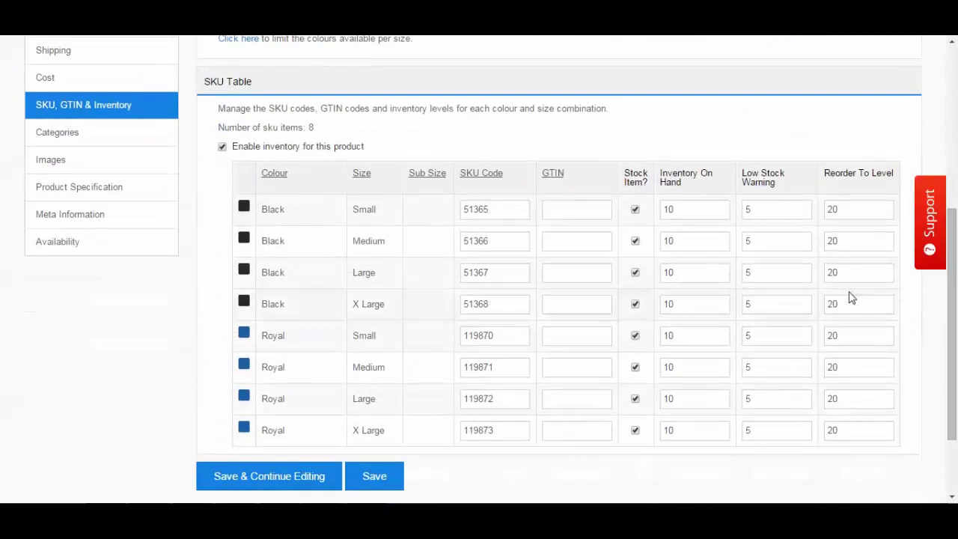
double_click(693, 209)
type("5")
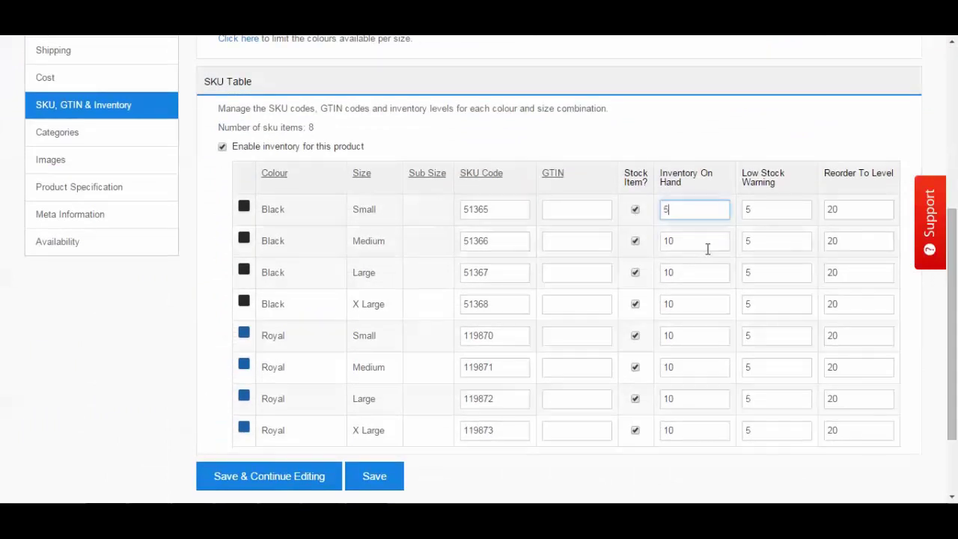
double_click(708, 244)
type("5")
left_click(484, 462)
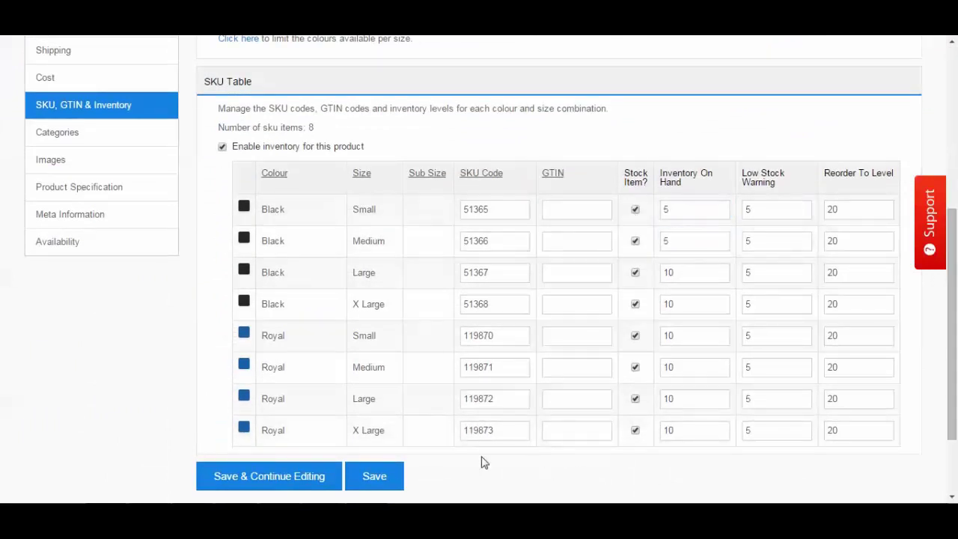
left_click(374, 476)
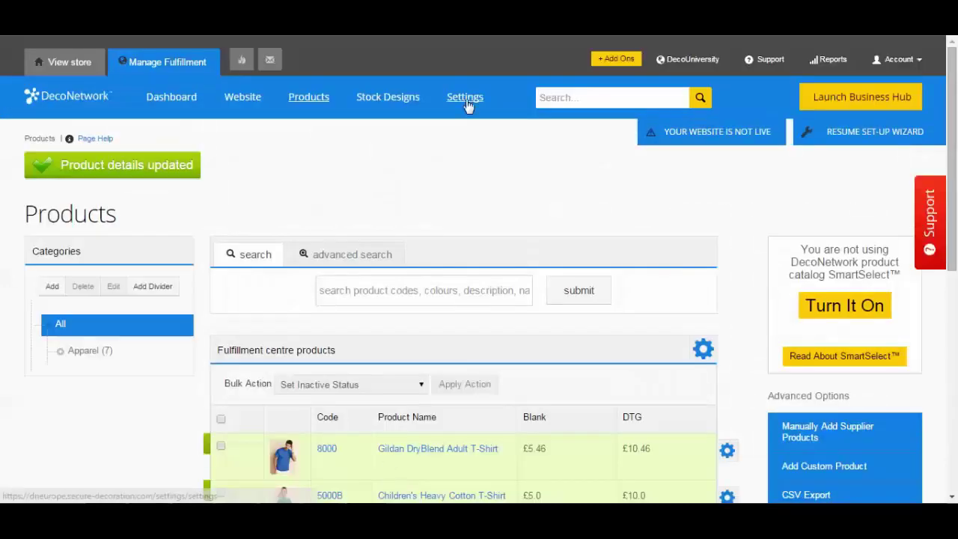
Step: In Settings > Inventory Settings, change Black Small and Black Medium inventory to 10
left_click(465, 100)
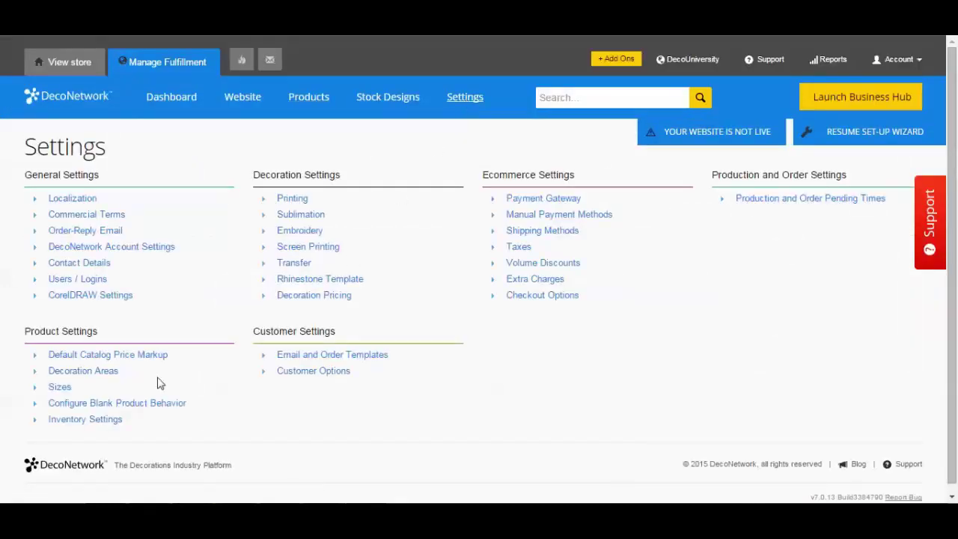
left_click(75, 421)
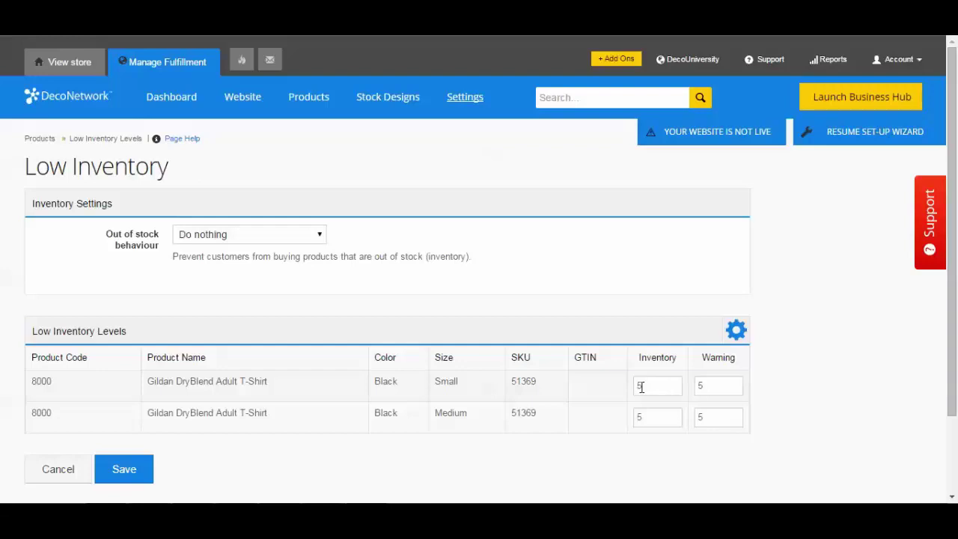
double_click(641, 386)
type("10")
double_click(649, 419)
type("10")
left_click(453, 457)
scroll(442, 453, "down", 1)
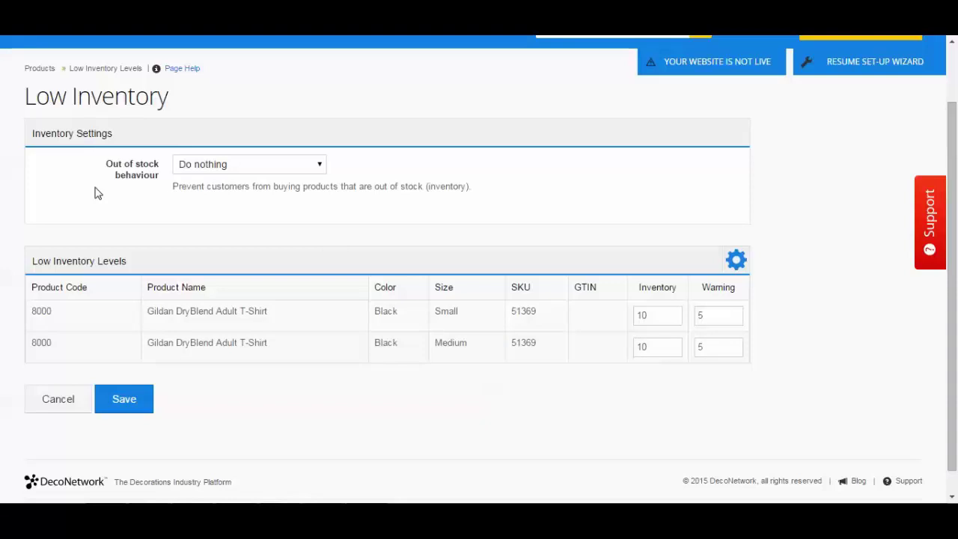
Step: Try 'Do not allow adding to cart', revert out-of-stock behaviour to 'Do nothing', and save
left_click(227, 167)
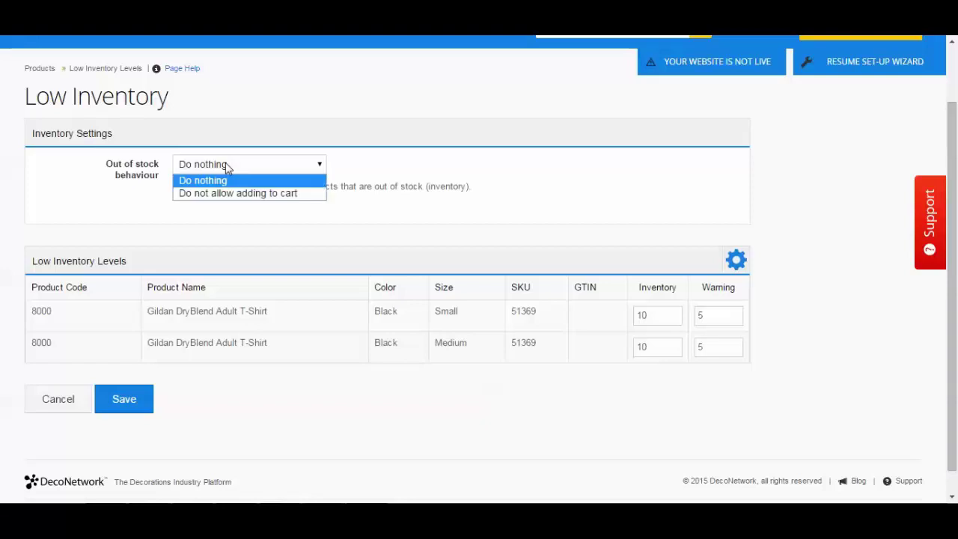
left_click(230, 197)
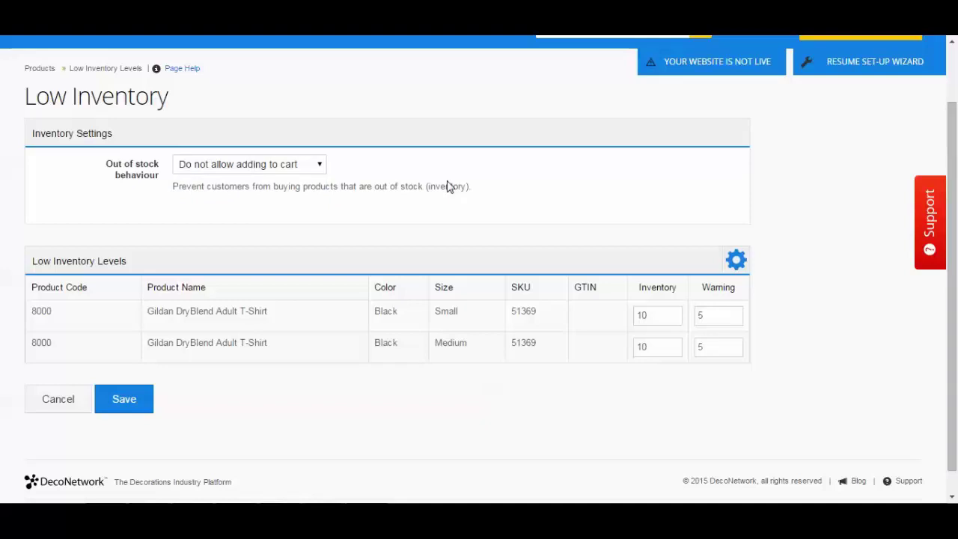
left_click(298, 168)
left_click(222, 183)
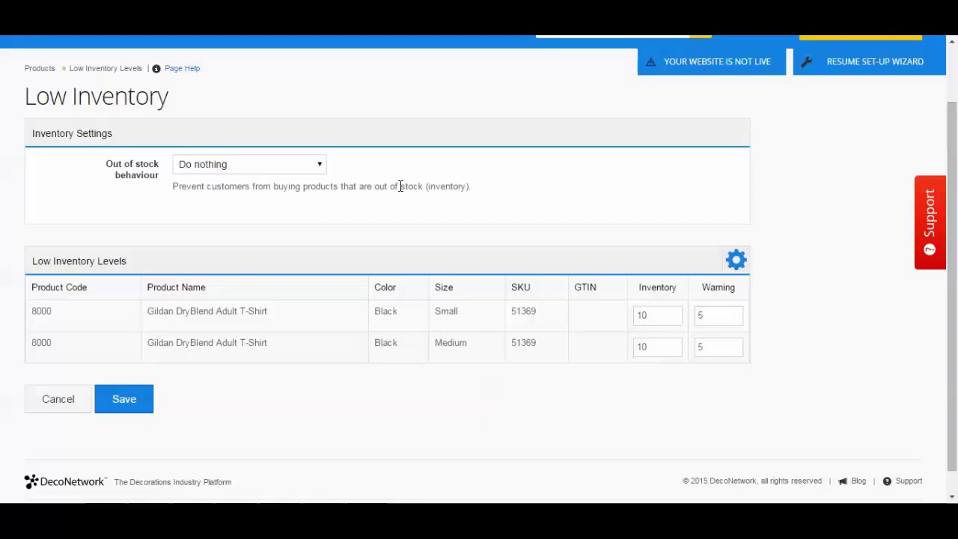
left_click(122, 401)
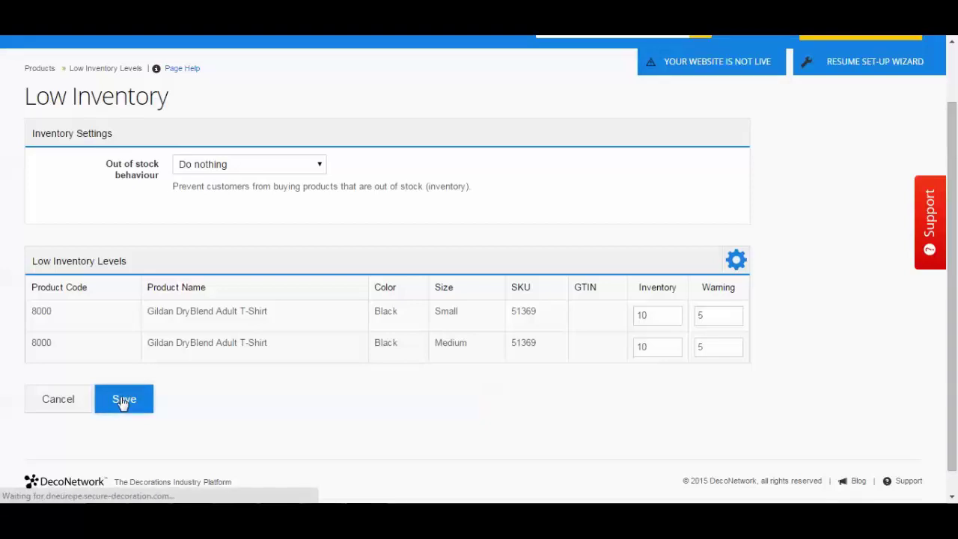